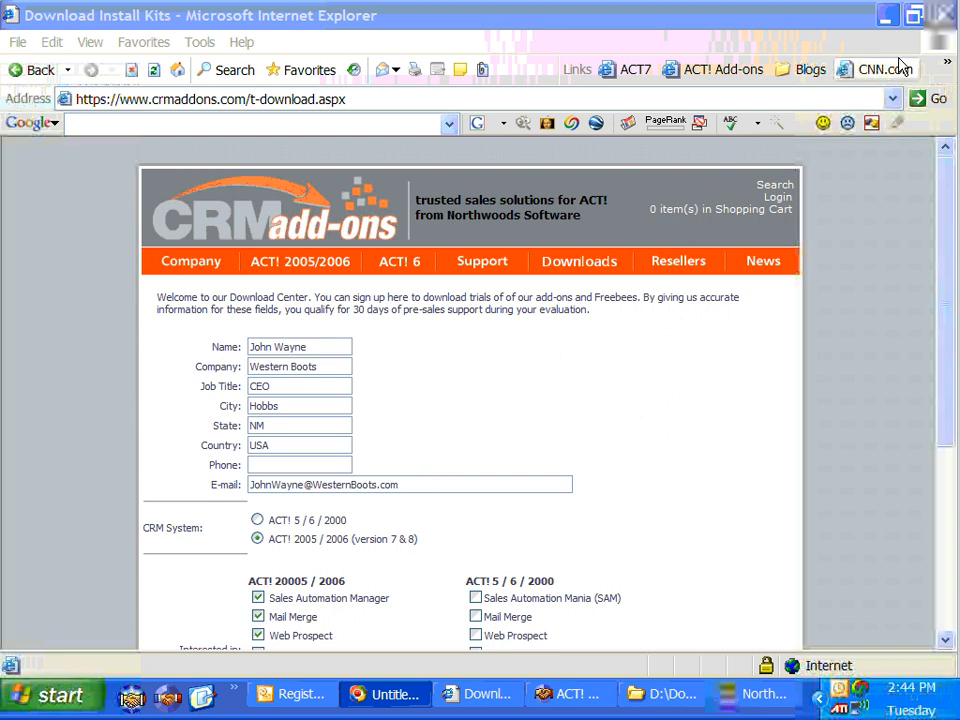
# Minimize the Internet Explorer window holding the completed download registration form
pyautogui.click(884, 20)
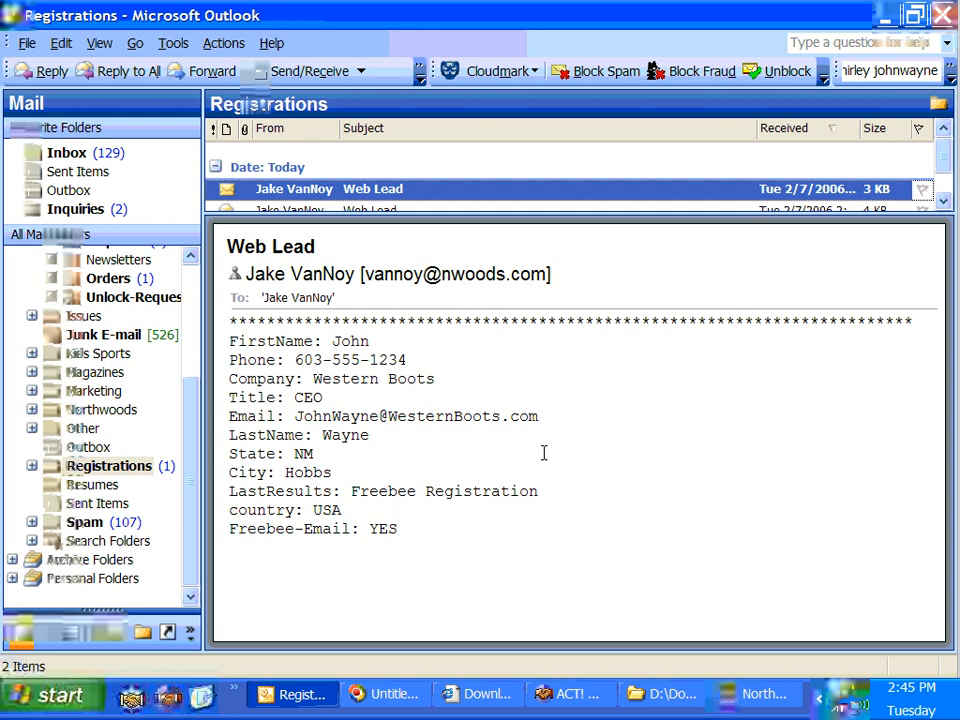
# Copy the Web Lead's field text down to Freebee-Email: YES, then minimize Outlook
pyautogui.moveTo(439, 530); pyautogui.dragTo(301, 297)
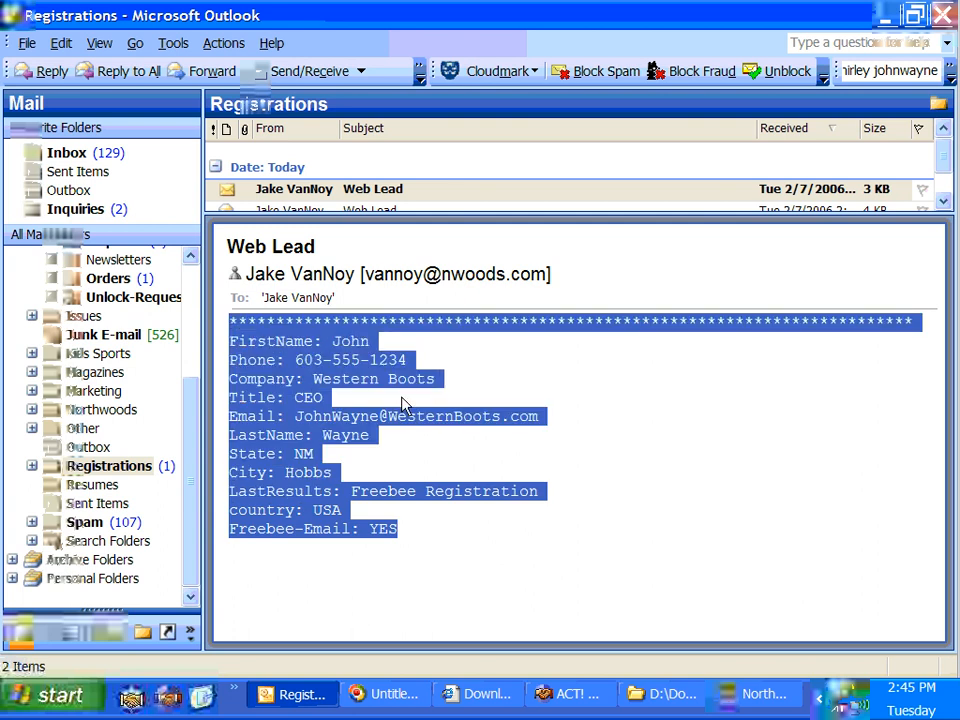
pyautogui.click(893, 18)
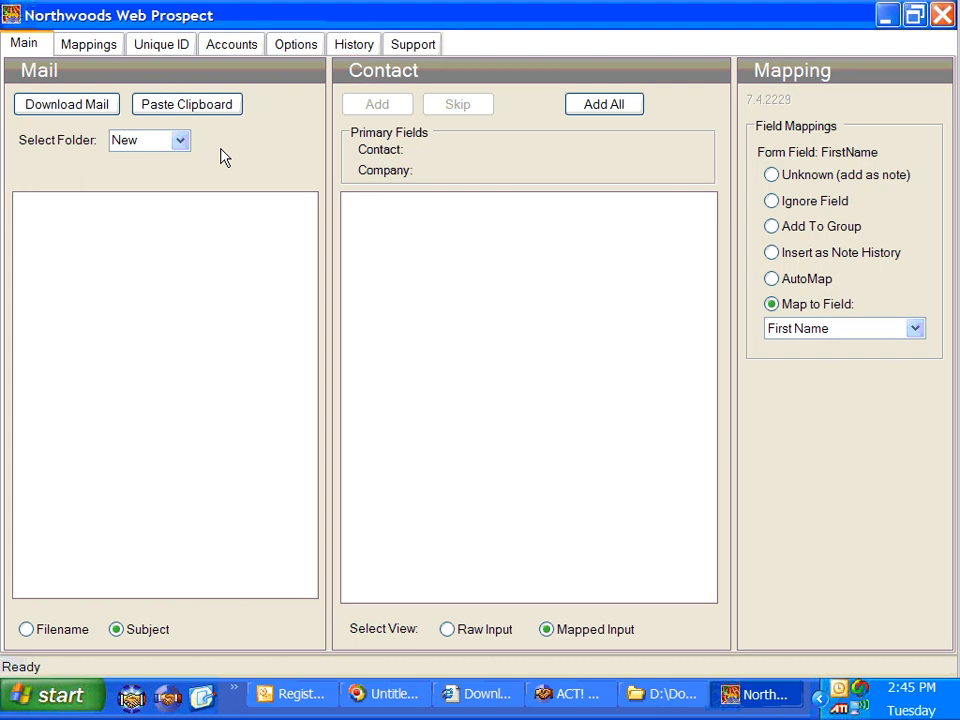
# Set the account's ACT! database to ACT8Demo.PAD, enter the ACT! username, save, and return to Main
pyautogui.click(240, 50)
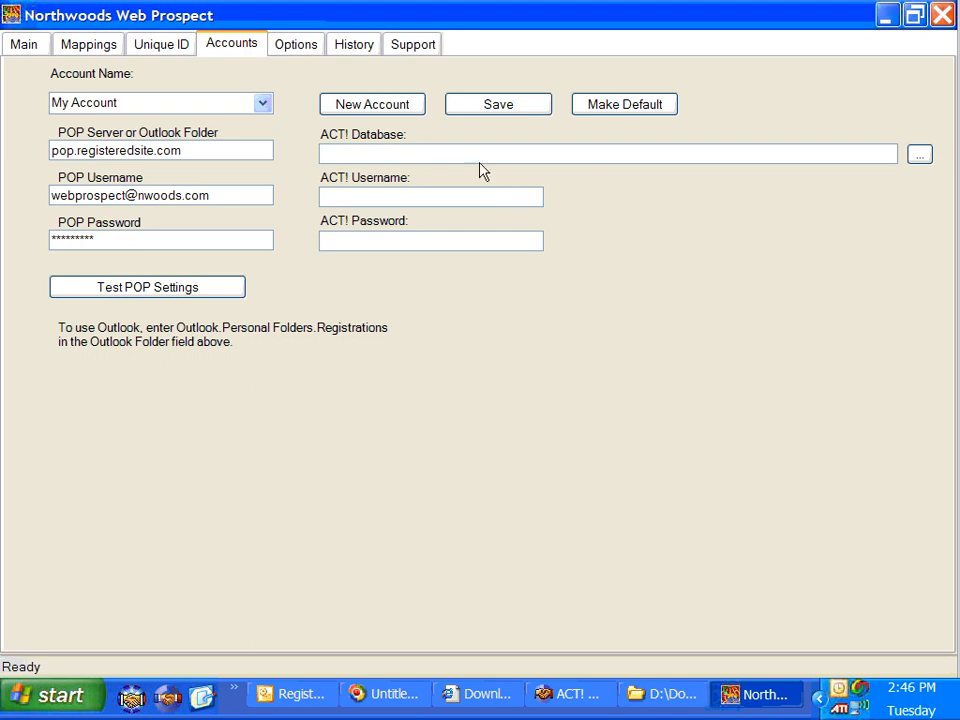
pyautogui.click(921, 155)
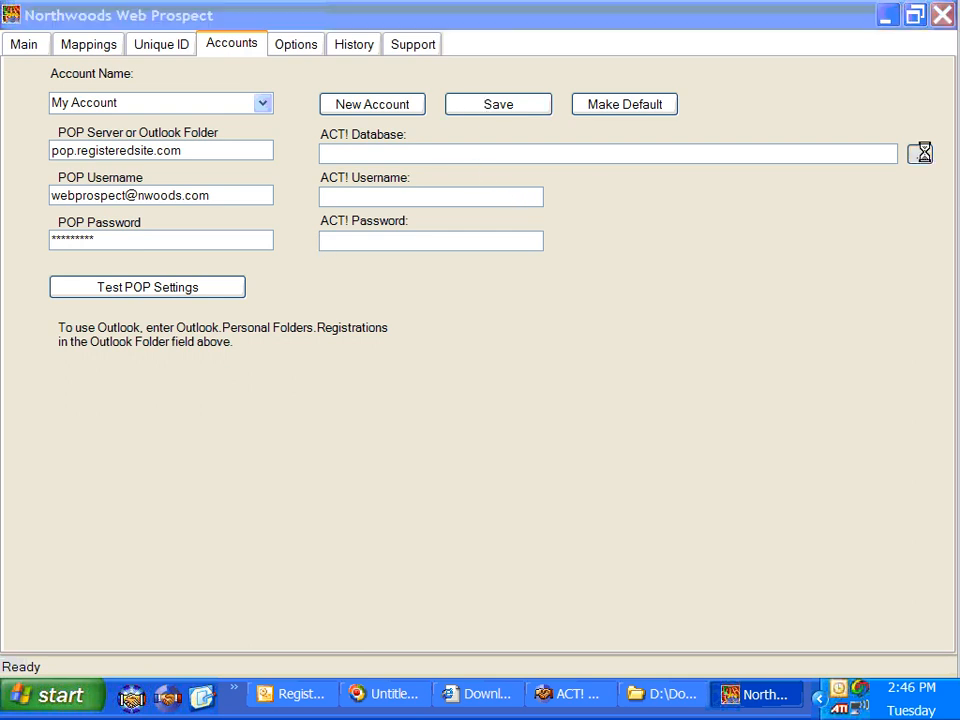
pyautogui.click(290, 152)
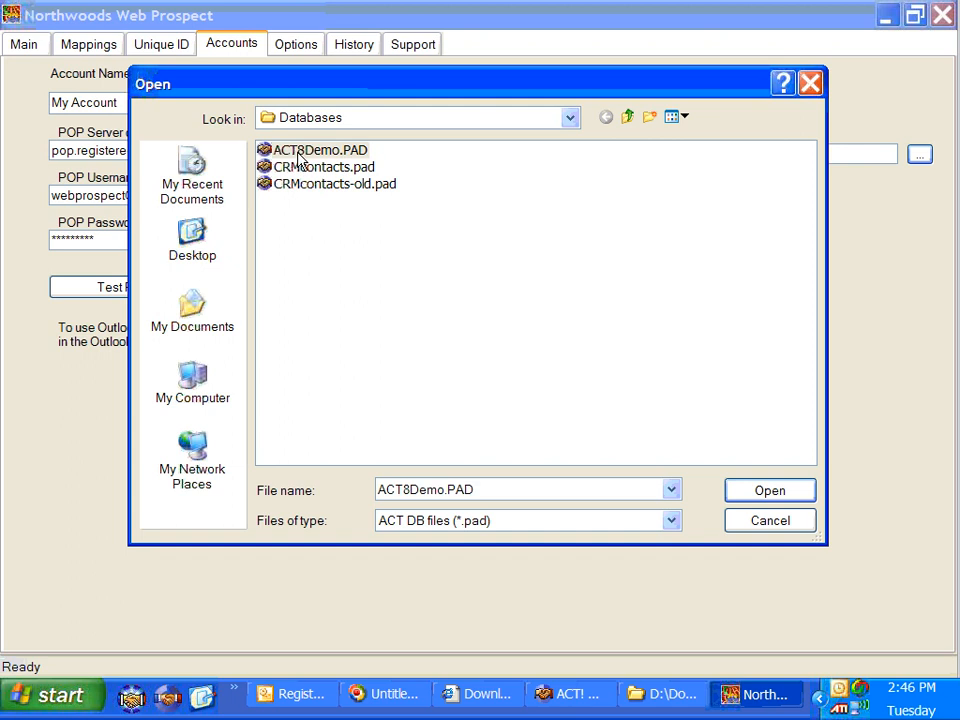
pyautogui.click(775, 493)
pyautogui.click(435, 197)
pyautogui.write('Chris ')
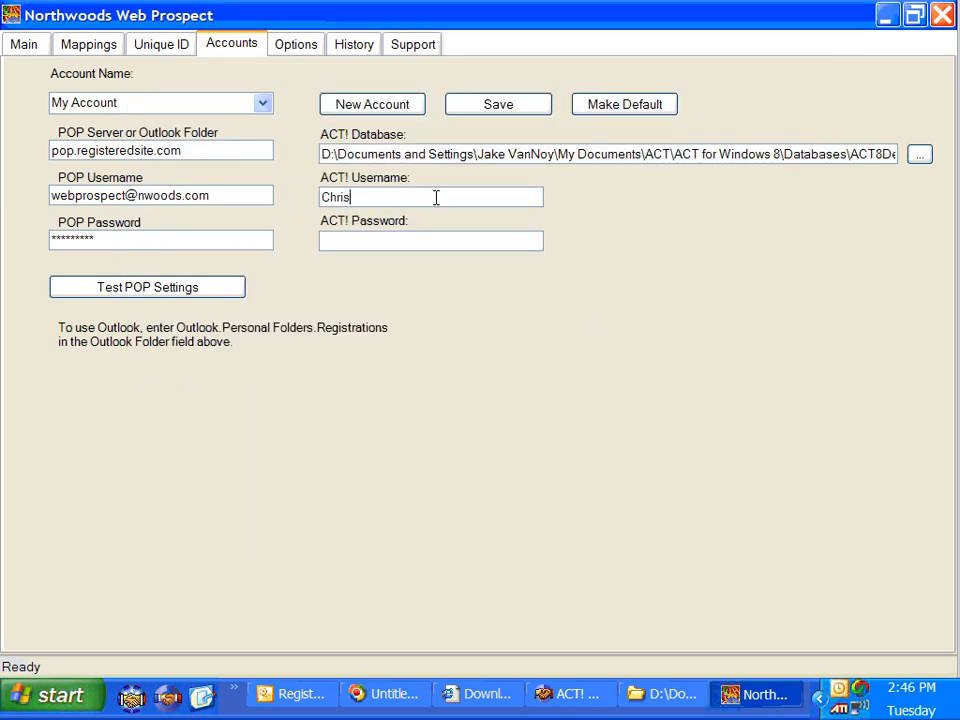
pyautogui.write('Huffman')
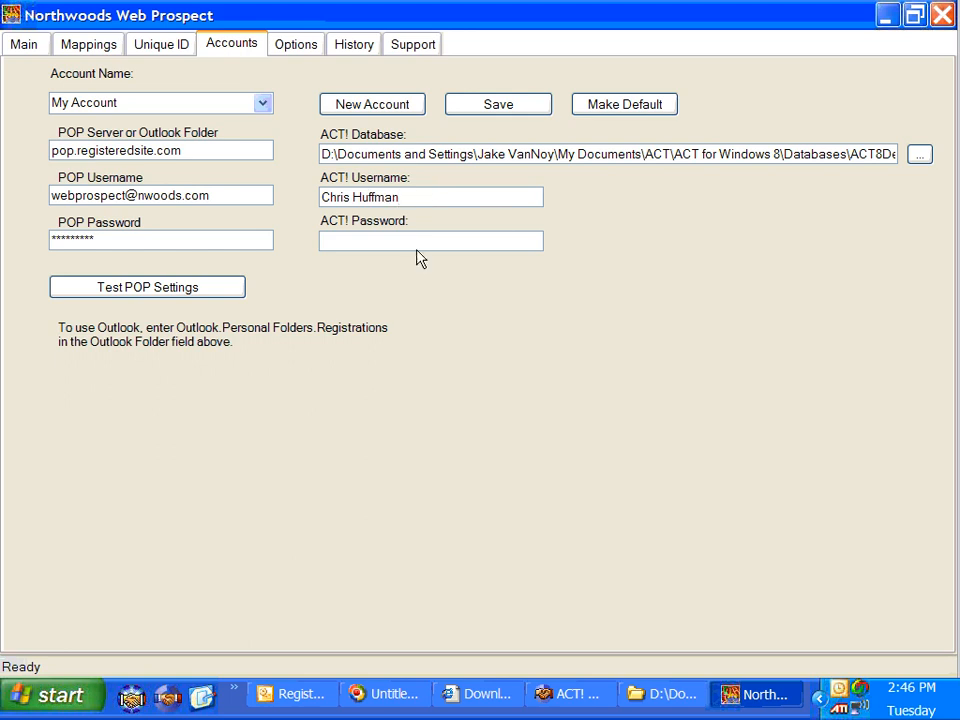
pyautogui.click(535, 107)
pyautogui.click(20, 48)
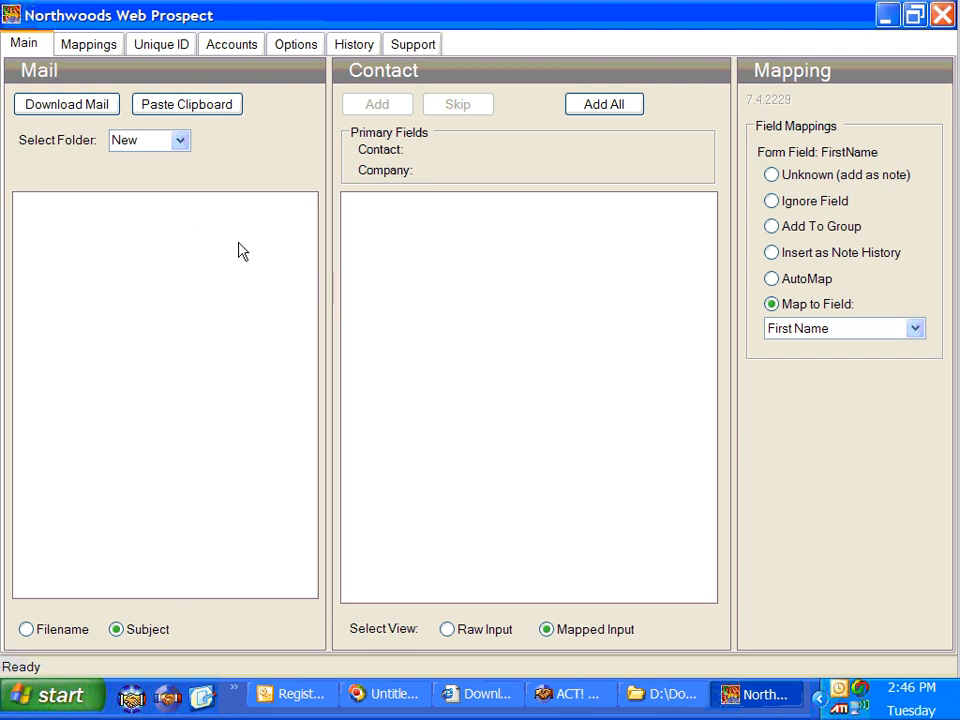
# Paste the copied lead from the clipboard, preview it as raw text, then return to mapped input
pyautogui.click(230, 110)
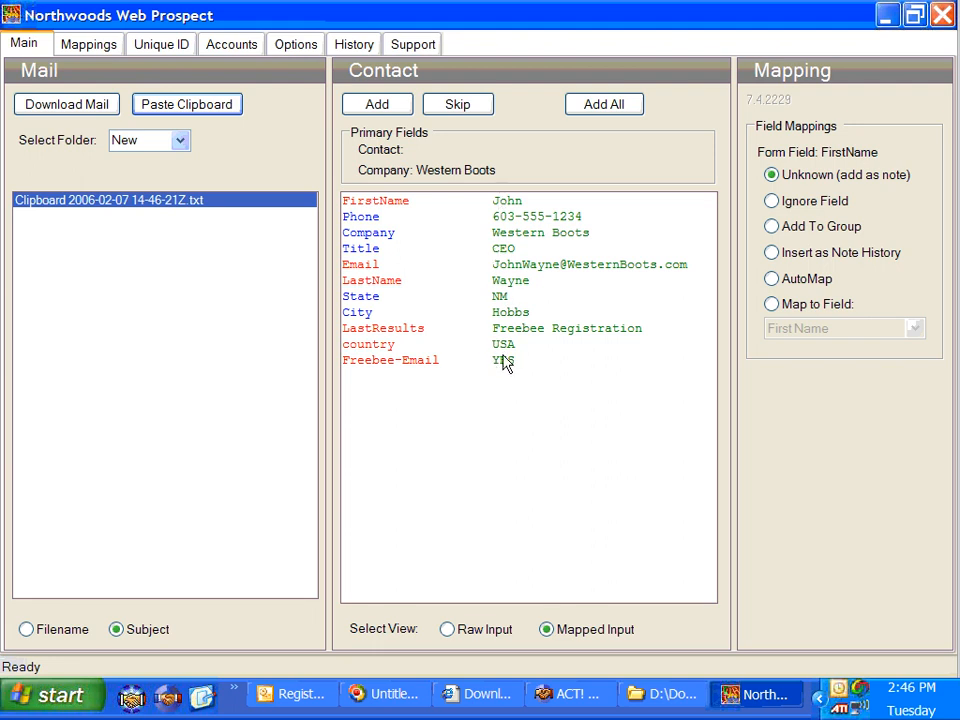
pyautogui.click(470, 631)
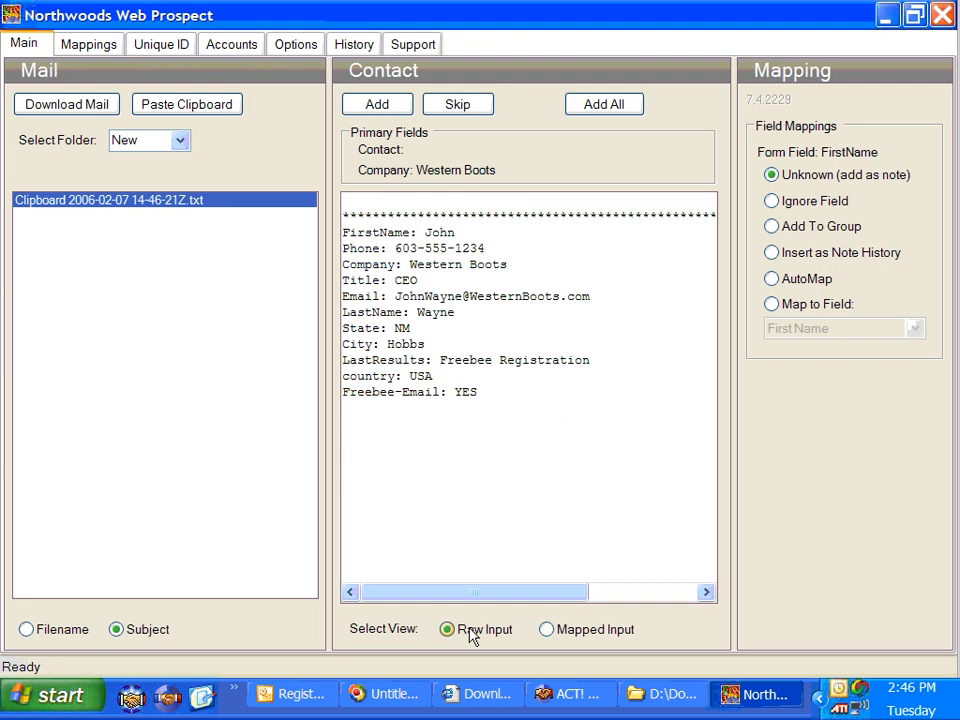
pyautogui.click(572, 632)
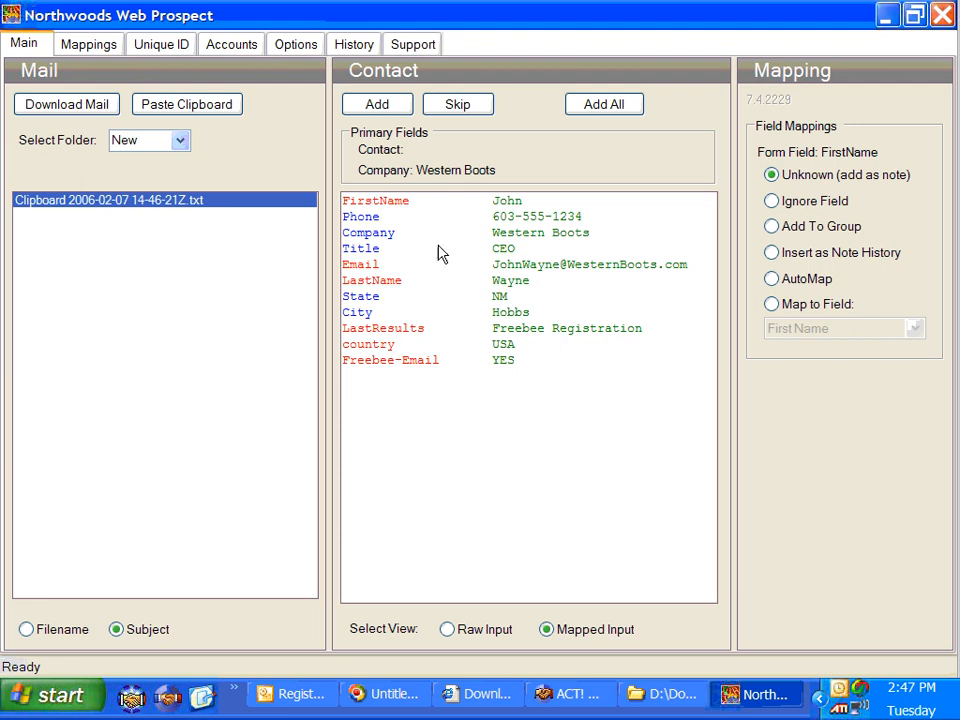
# Map the FirstName form field to First Name and Email to E-mail
pyautogui.click(389, 202)
pyautogui.click(774, 305)
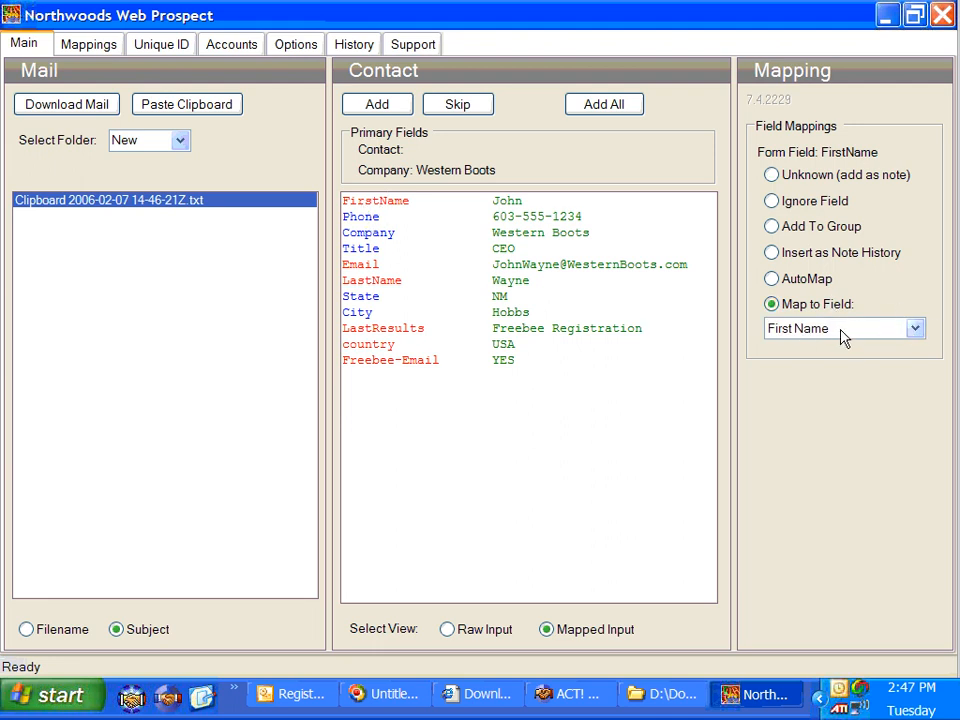
pyautogui.click(911, 329)
pyautogui.click(893, 349)
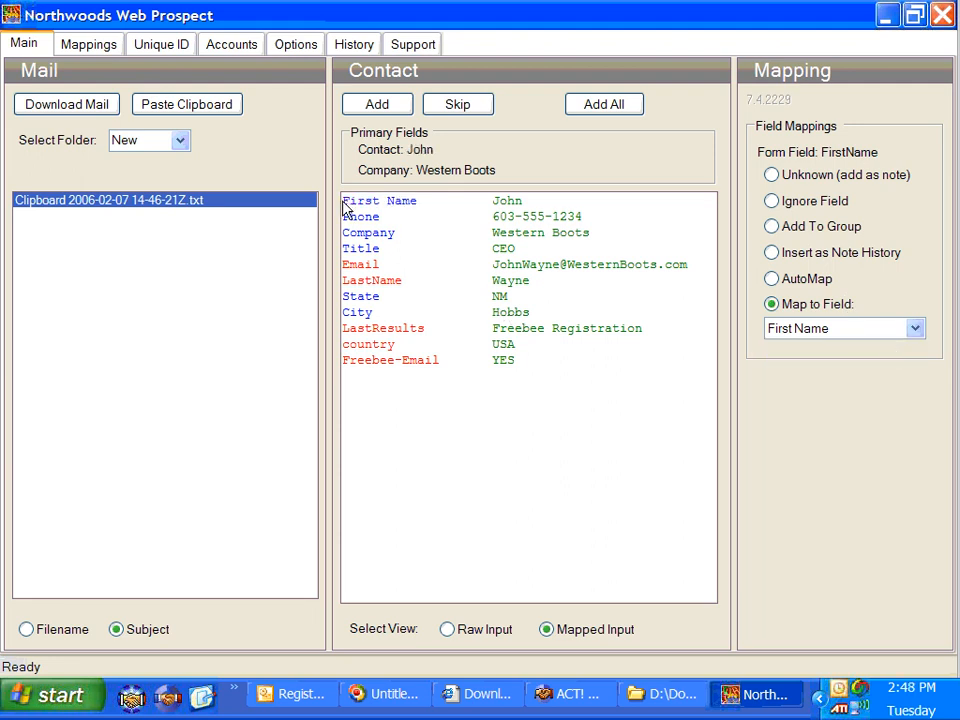
pyautogui.click(366, 266)
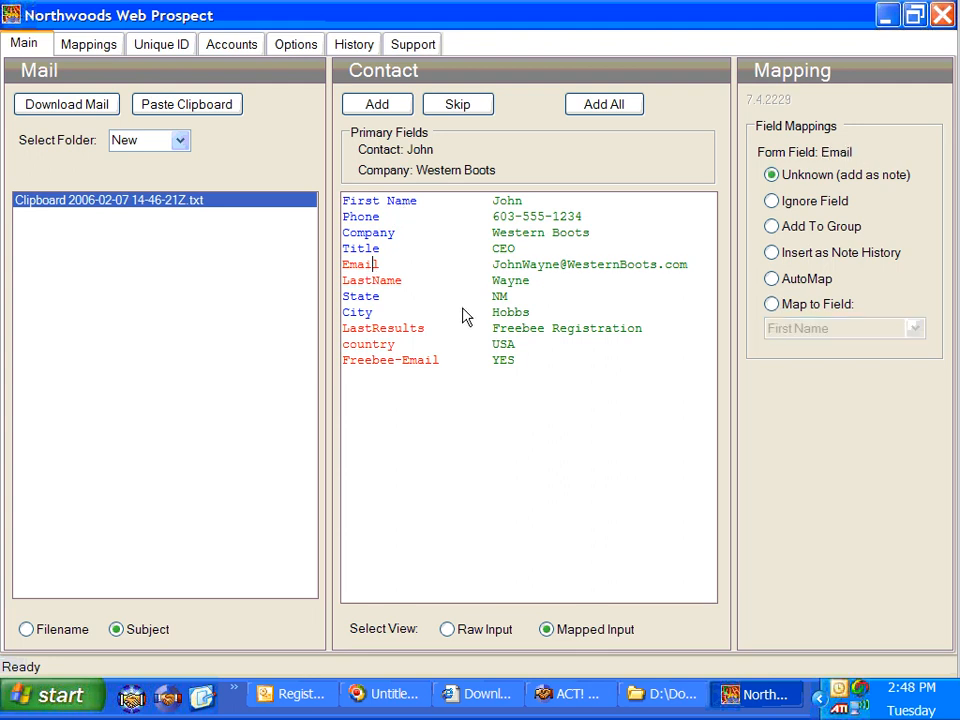
pyautogui.click(820, 305)
pyautogui.click(915, 332)
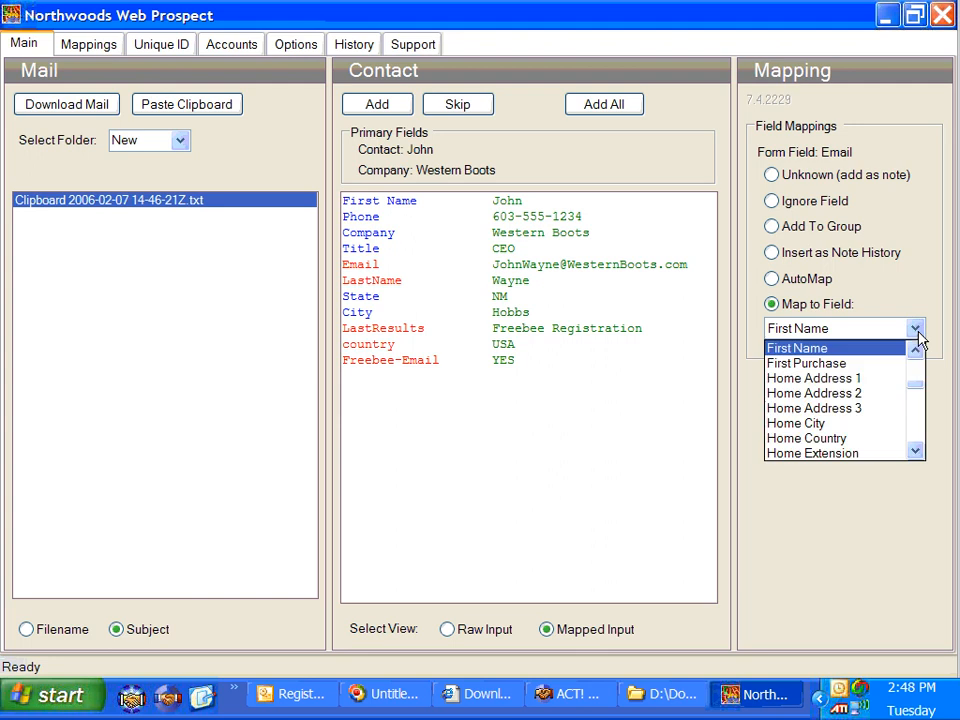
pyautogui.click(916, 368)
pyautogui.click(857, 388)
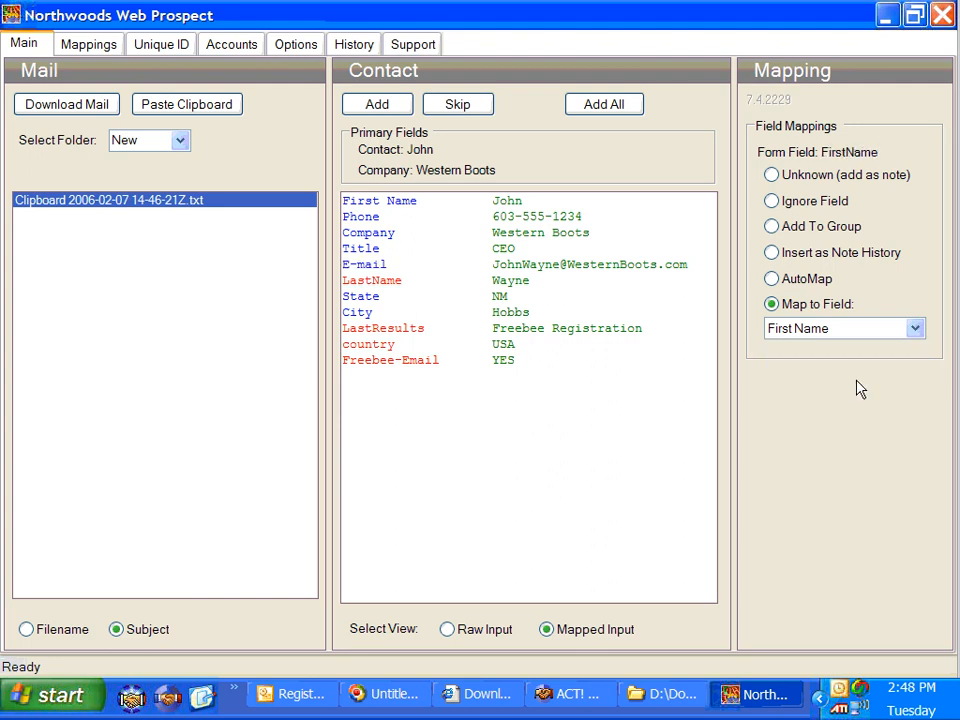
# Map the LastName form field to Last Name and LastResults to Last Results
pyautogui.click(370, 282)
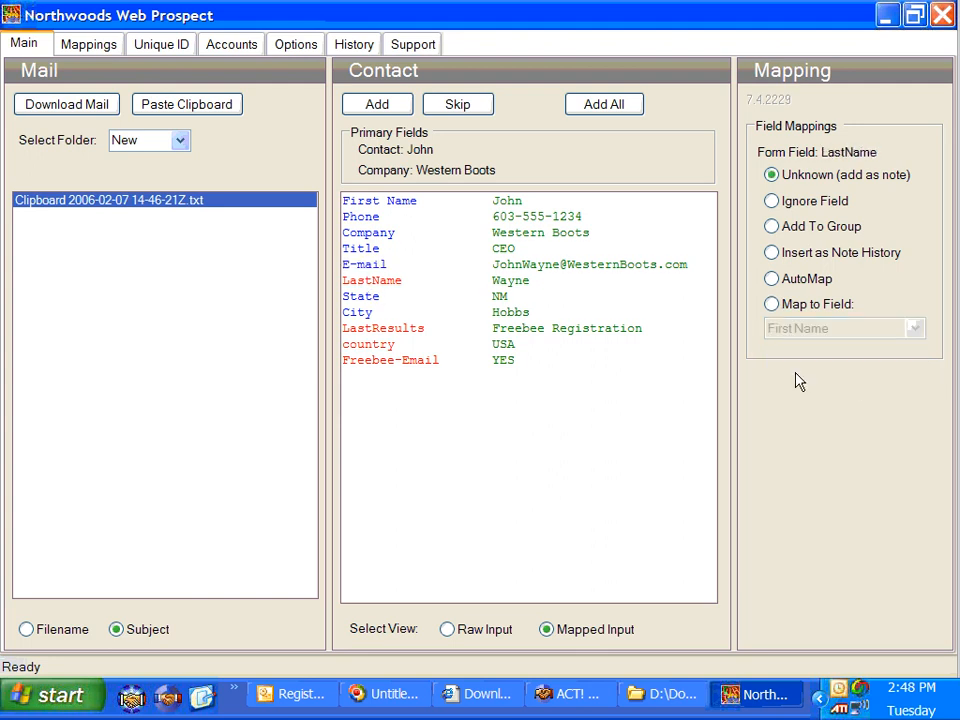
pyautogui.click(812, 305)
pyautogui.click(915, 330)
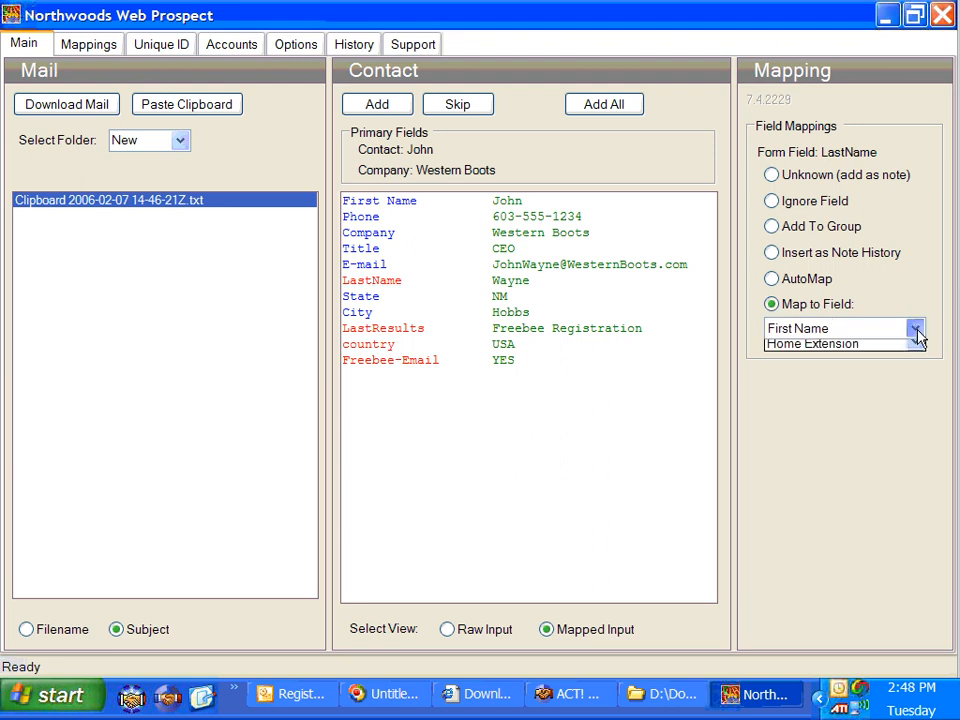
pyautogui.press('l')
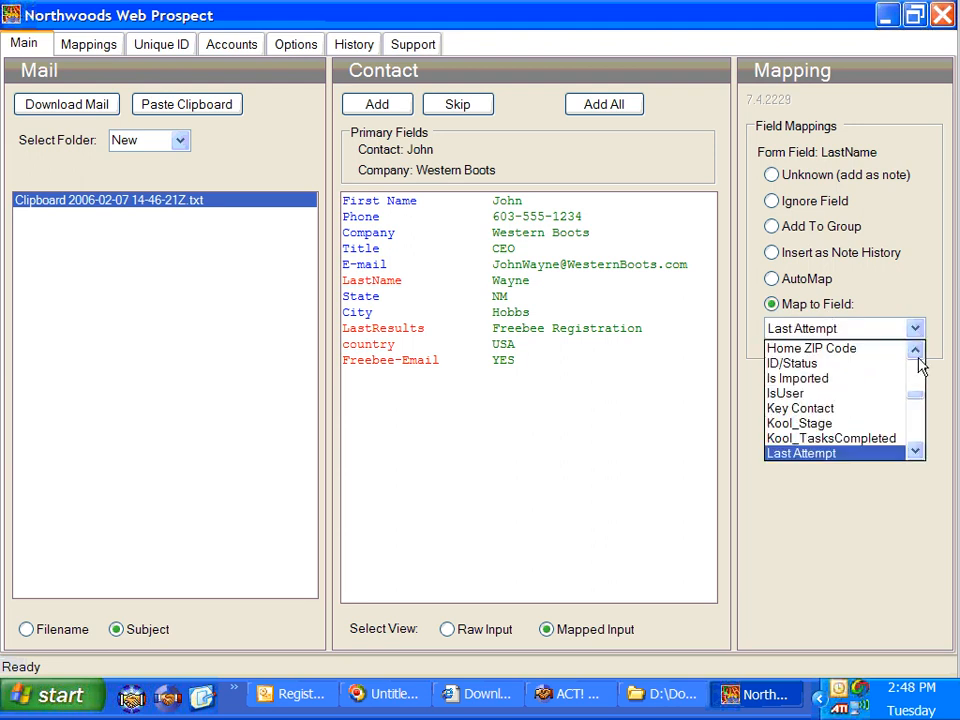
pyautogui.click(917, 430)
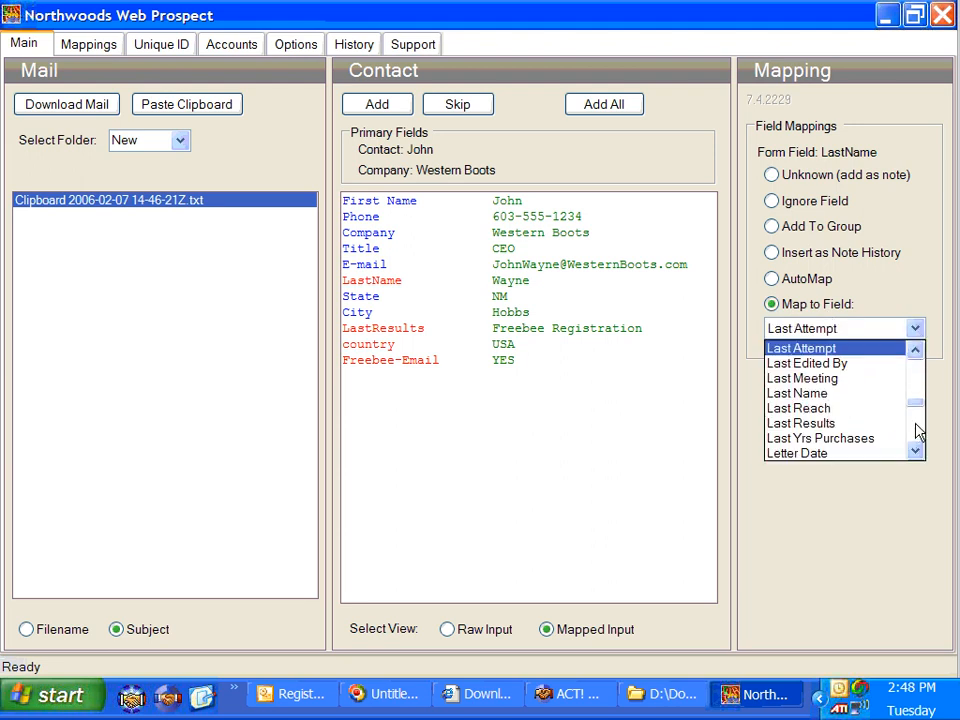
pyautogui.click(858, 394)
pyautogui.click(401, 333)
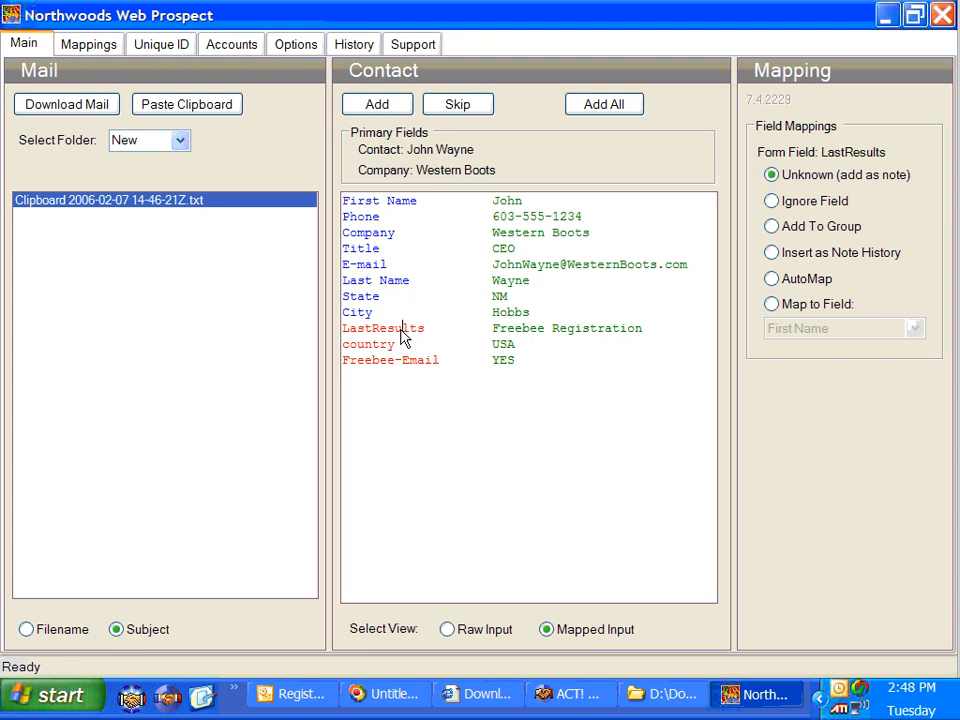
pyautogui.click(778, 306)
pyautogui.click(915, 330)
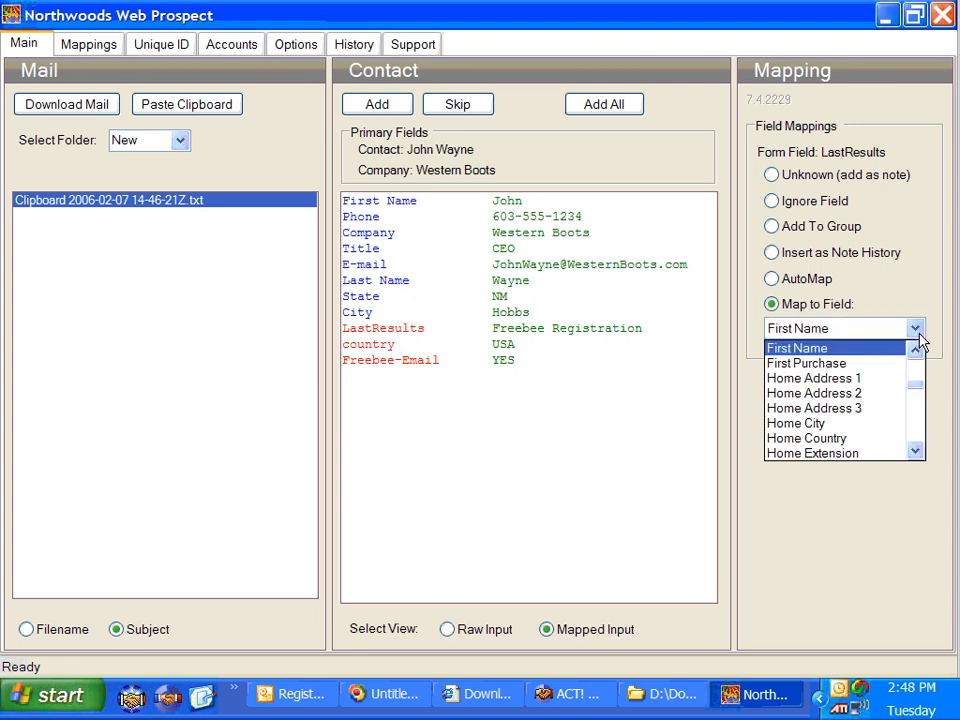
pyautogui.press('l')
pyautogui.click(921, 433)
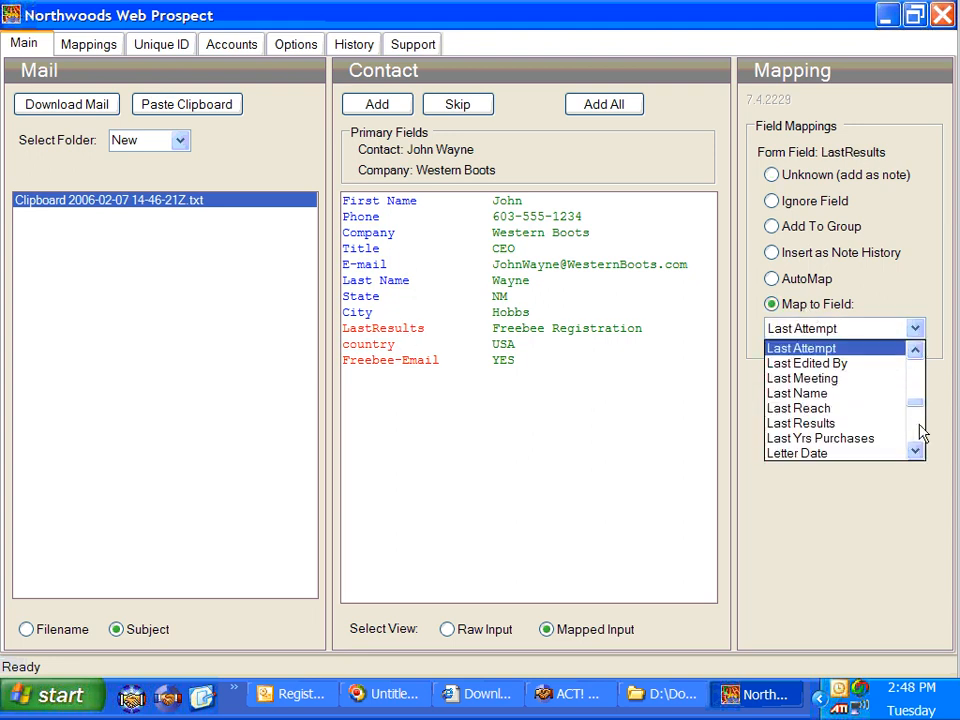
pyautogui.click(887, 424)
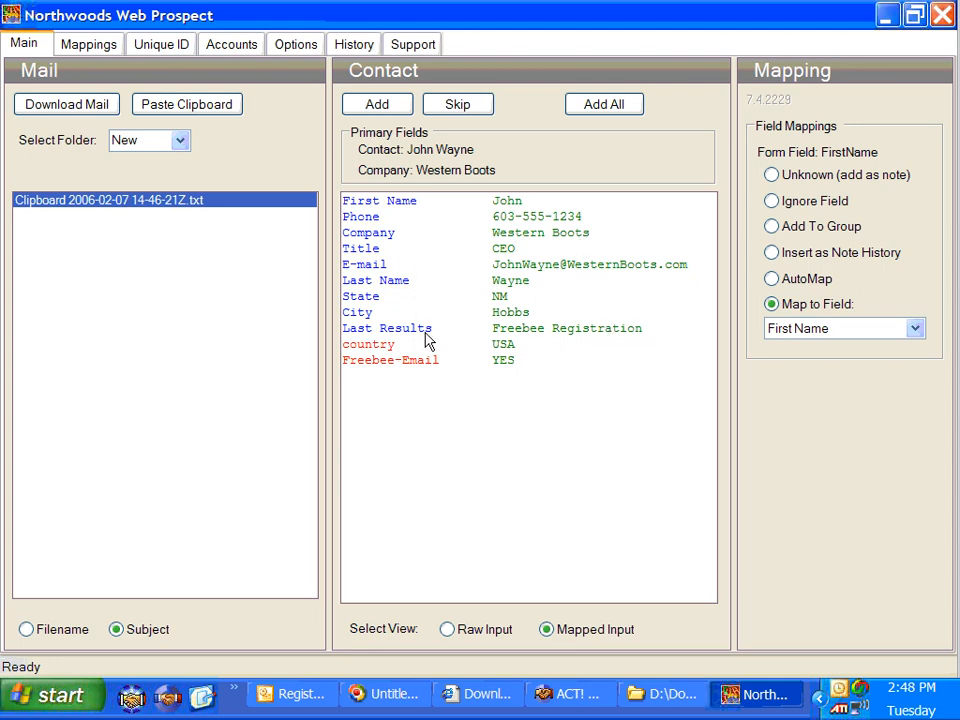
# Map country to the Country field and insert Freebee-Email as a note history entry
pyautogui.click(377, 345)
pyautogui.click(825, 306)
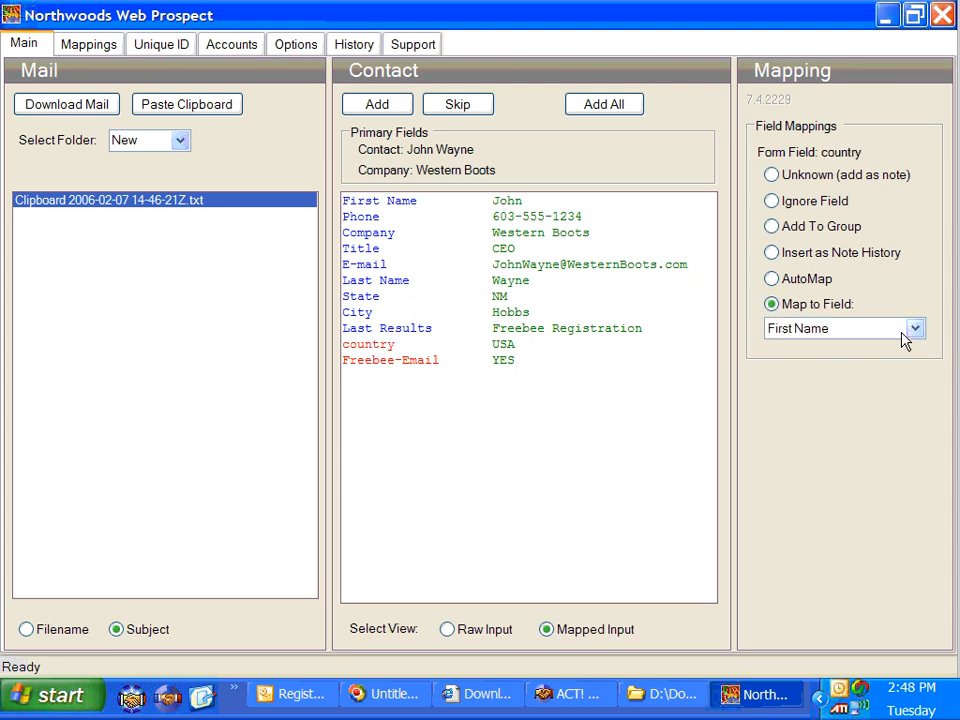
pyautogui.click(914, 329)
pyautogui.press('c')
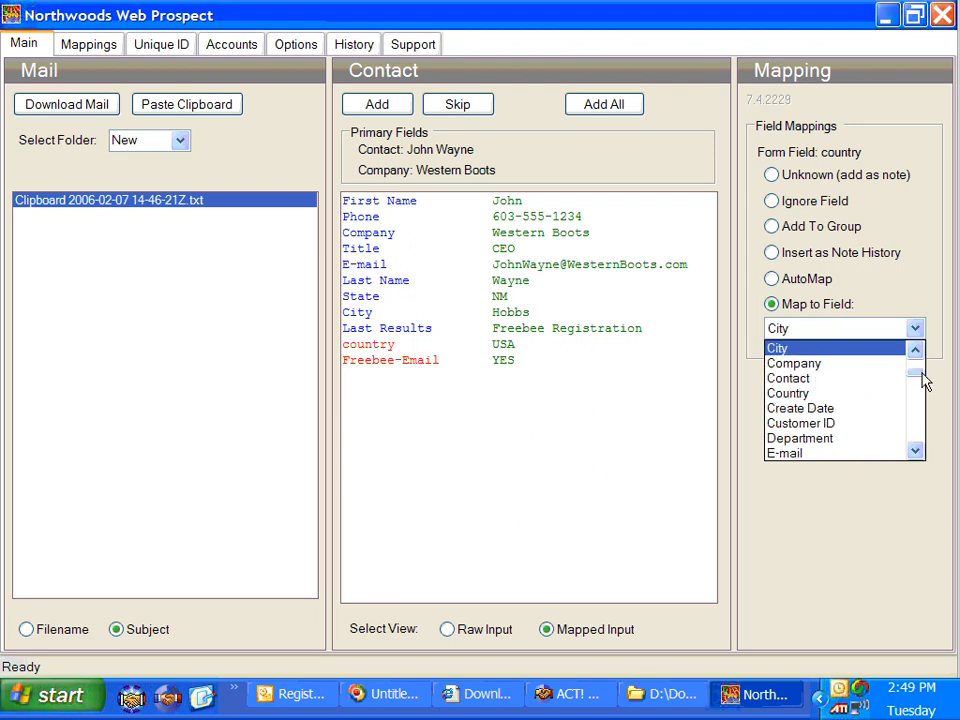
pyautogui.click(891, 392)
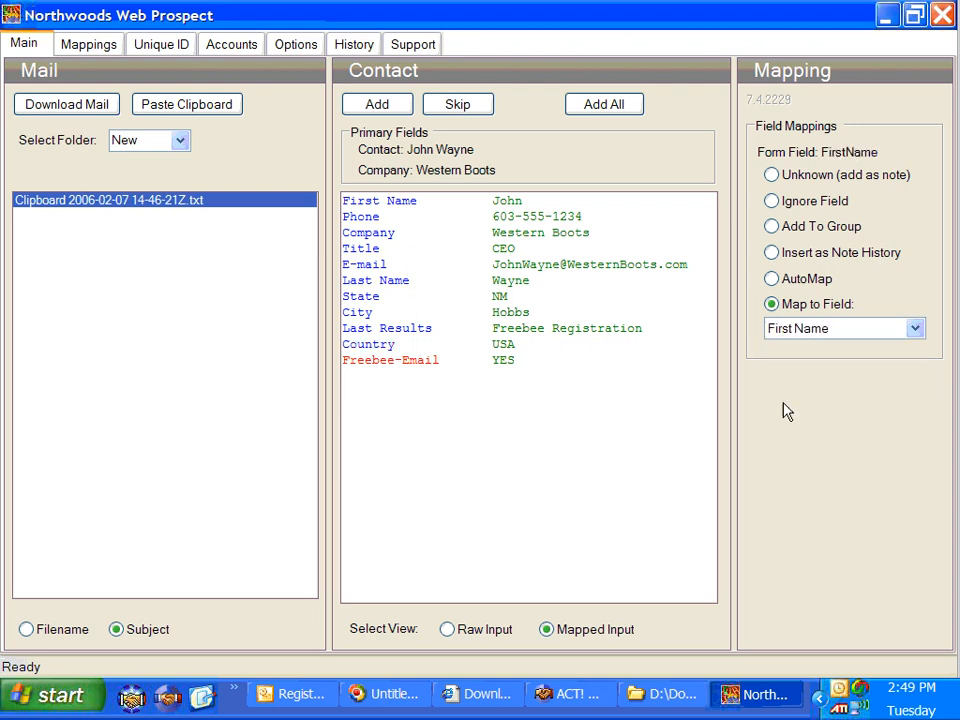
pyautogui.click(420, 362)
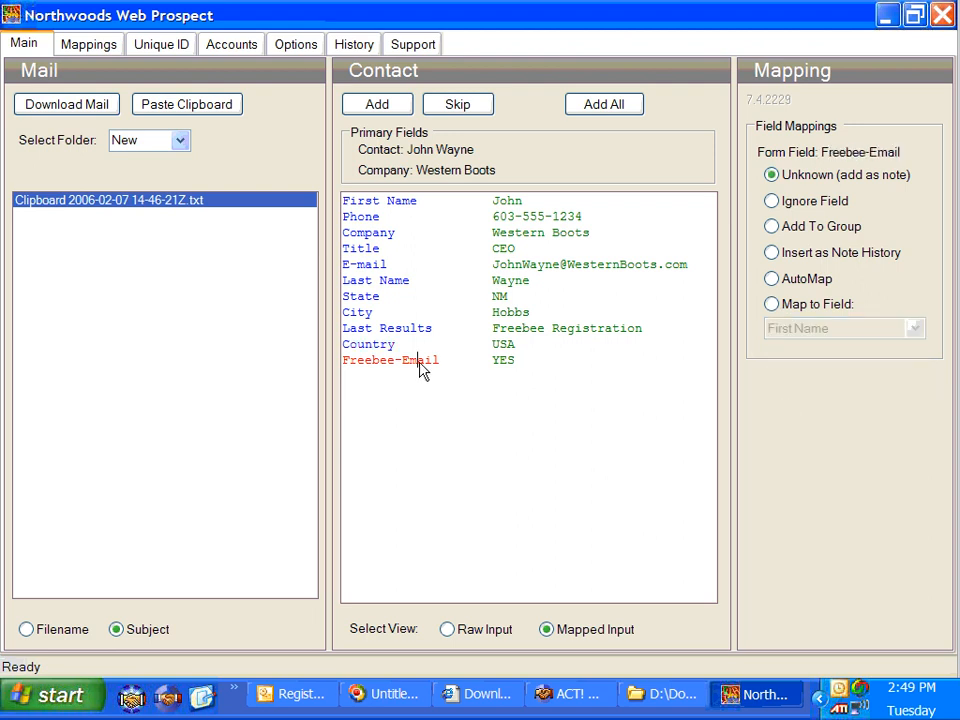
pyautogui.click(805, 258)
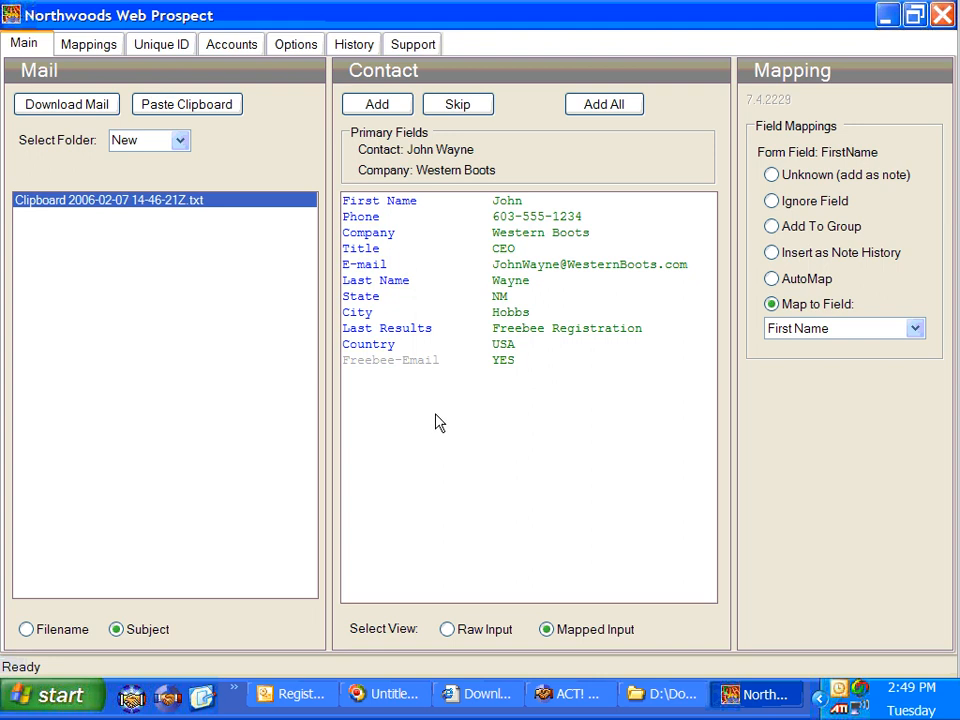
# Add the Western Boots lead, confirm it shows as Added in History, then minimize the window
pyautogui.click(376, 106)
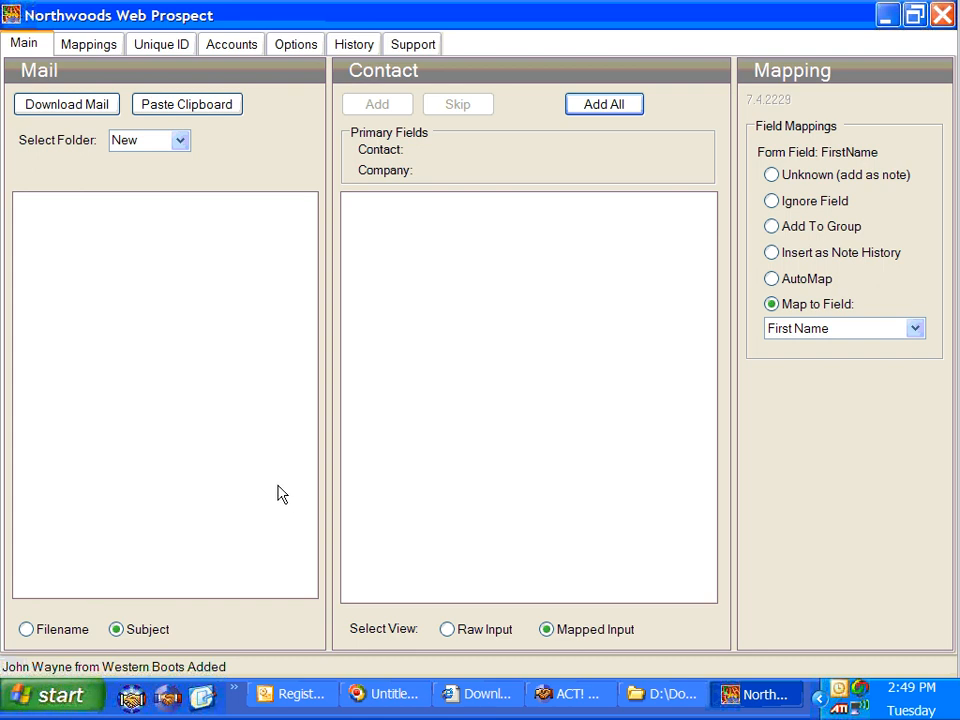
pyautogui.click(354, 50)
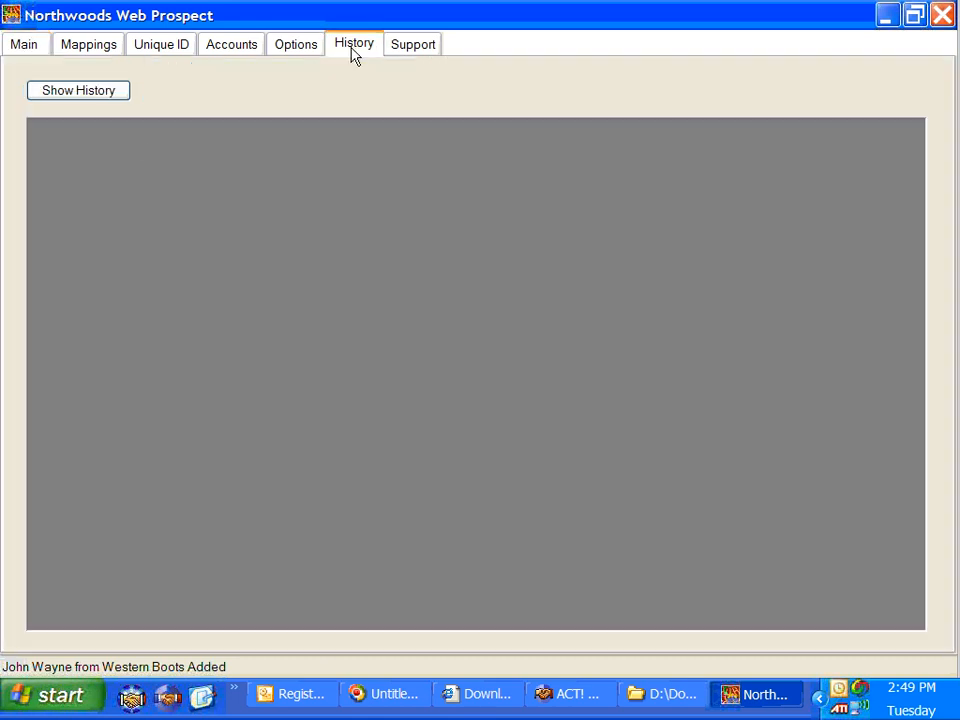
pyautogui.click(98, 92)
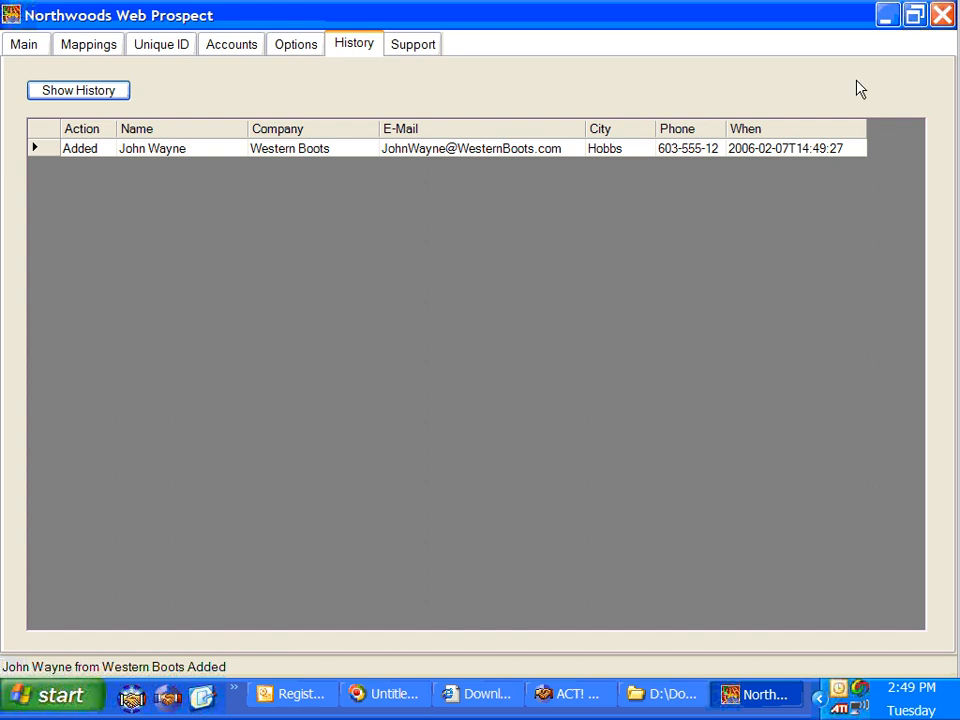
pyautogui.click(885, 18)
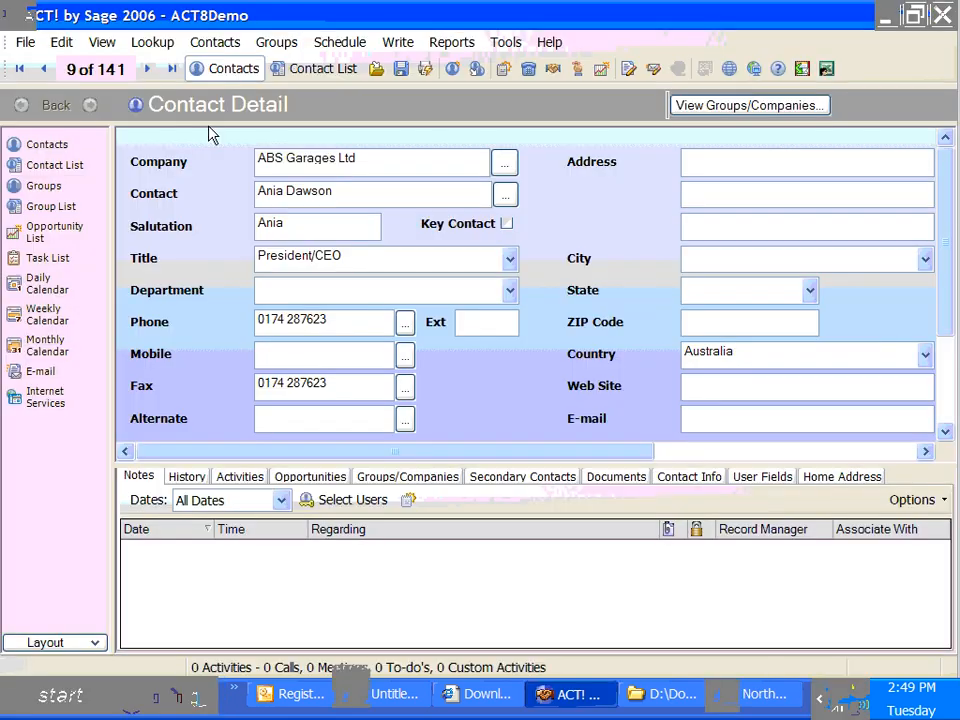
# Look up contacts with Create Date Today and review the imported Western Boots record's fields
pyautogui.click(152, 42)
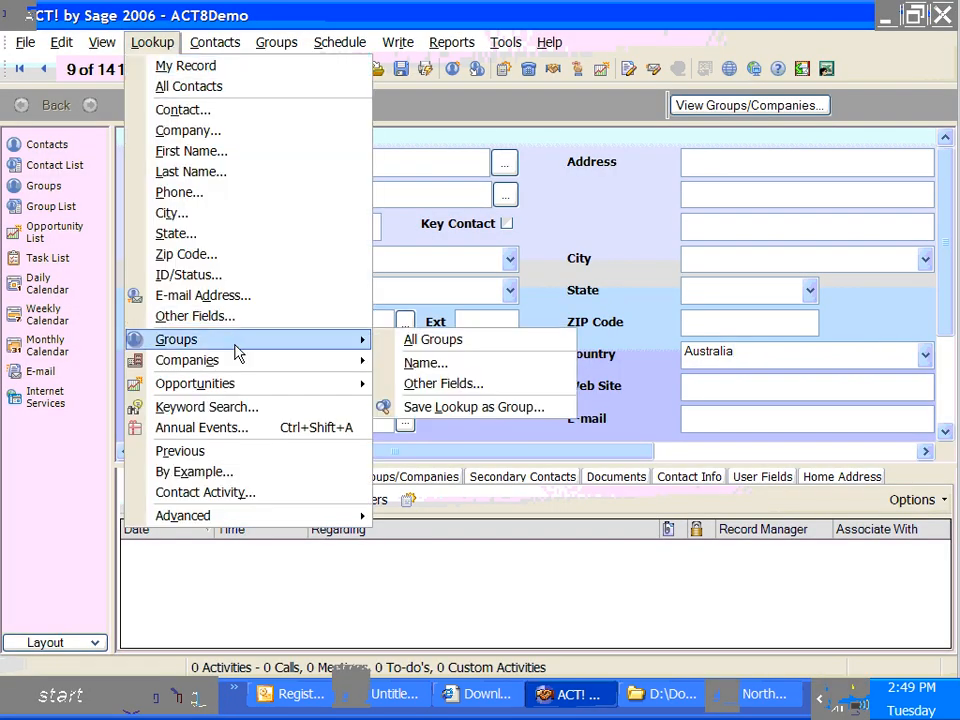
pyautogui.click(231, 324)
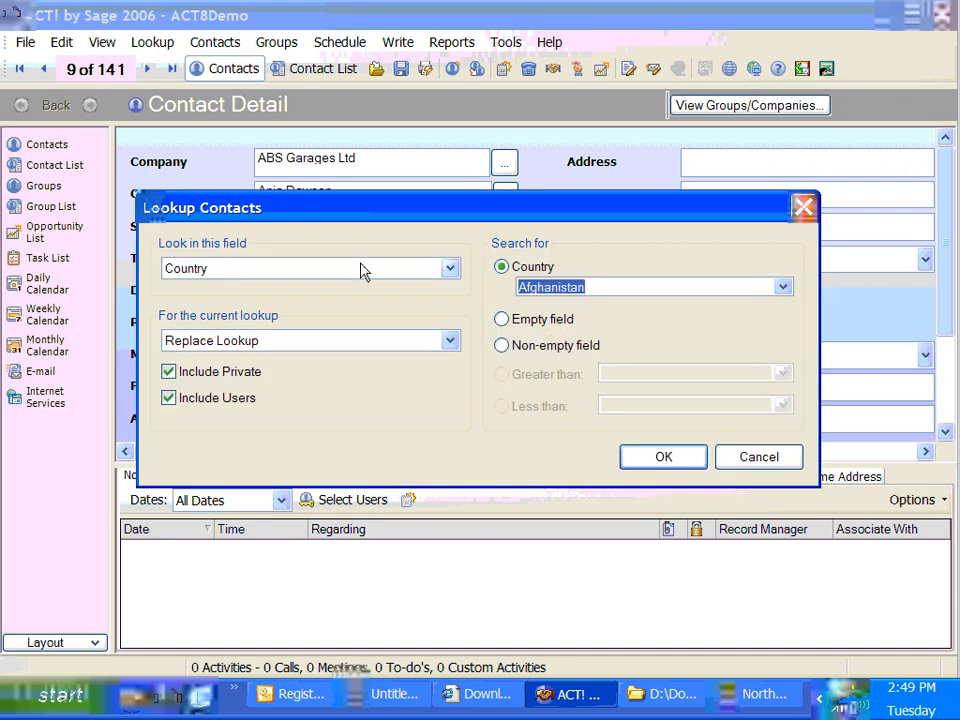
pyautogui.click(451, 269)
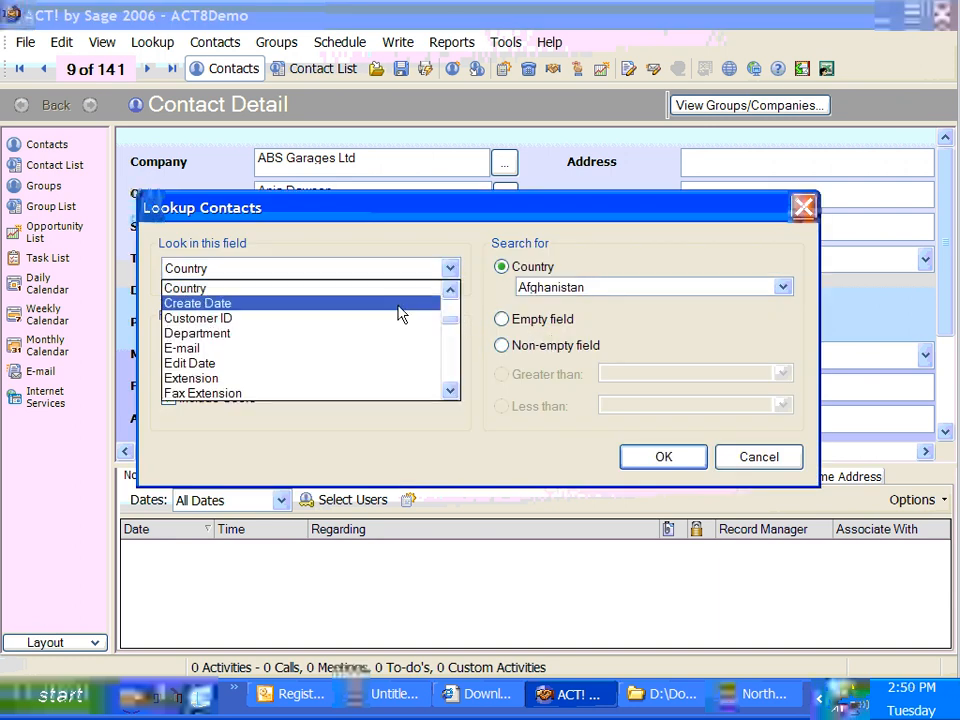
pyautogui.click(397, 313)
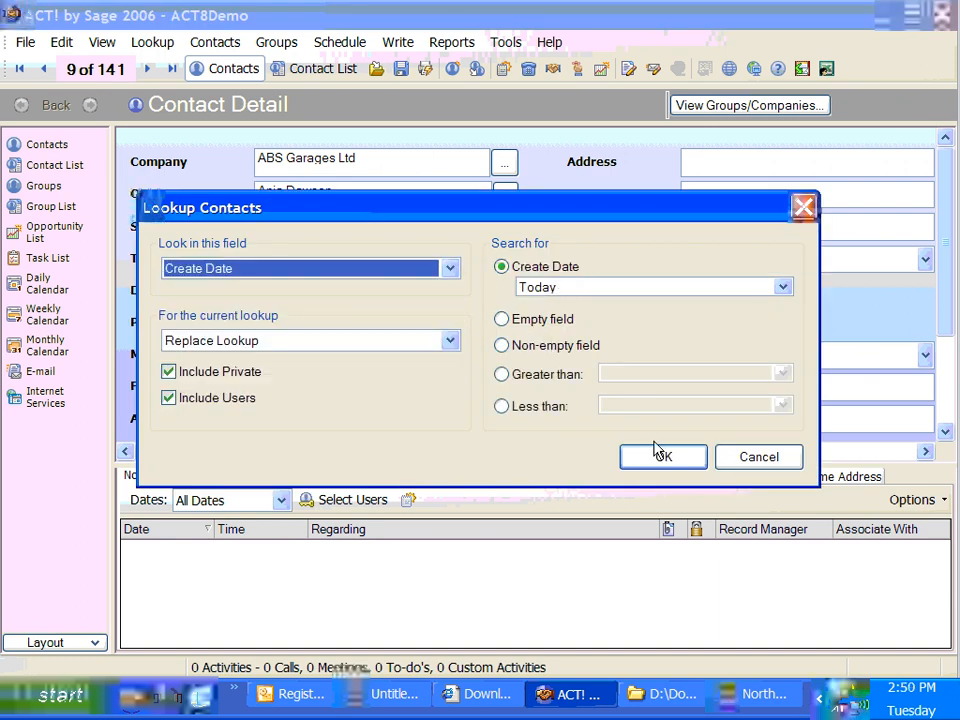
pyautogui.click(659, 457)
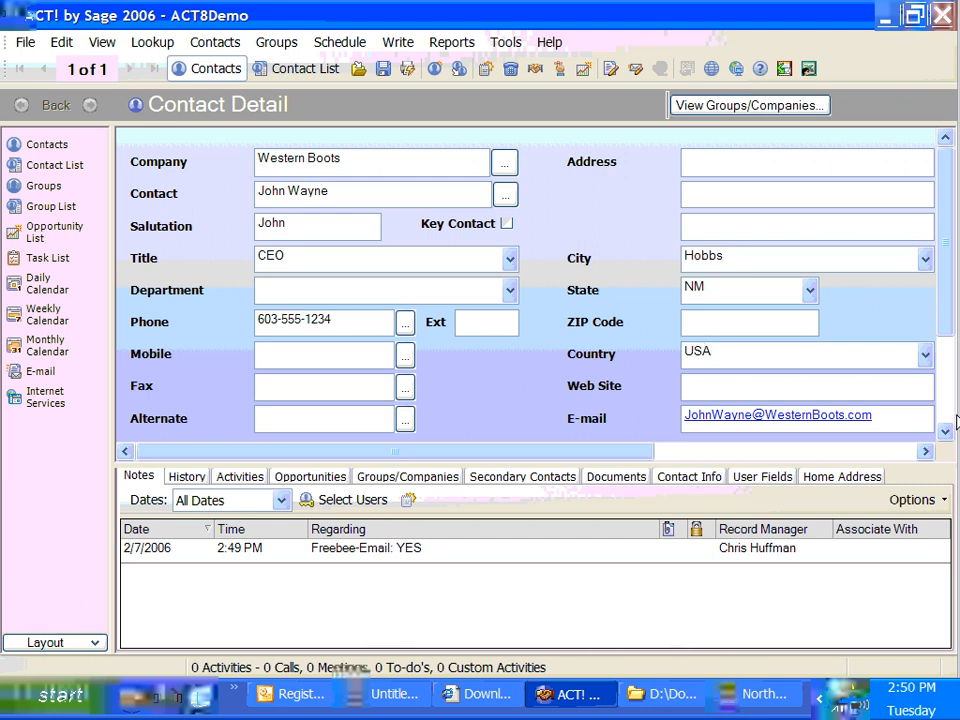
pyautogui.click(893, 453)
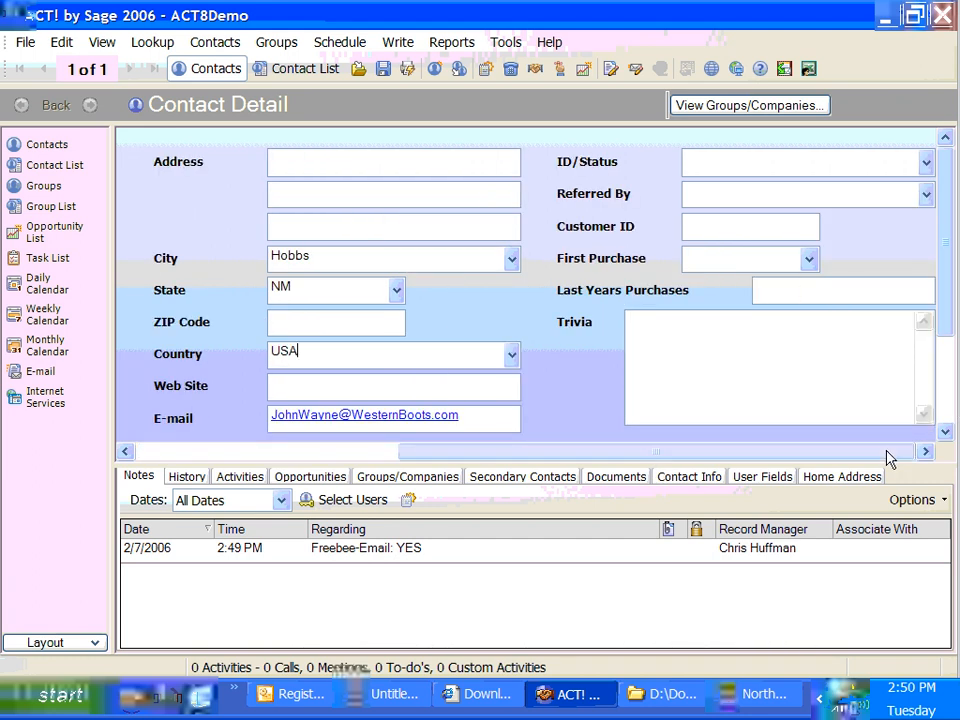
pyautogui.moveTo(889, 456); pyautogui.dragTo(514, 489)
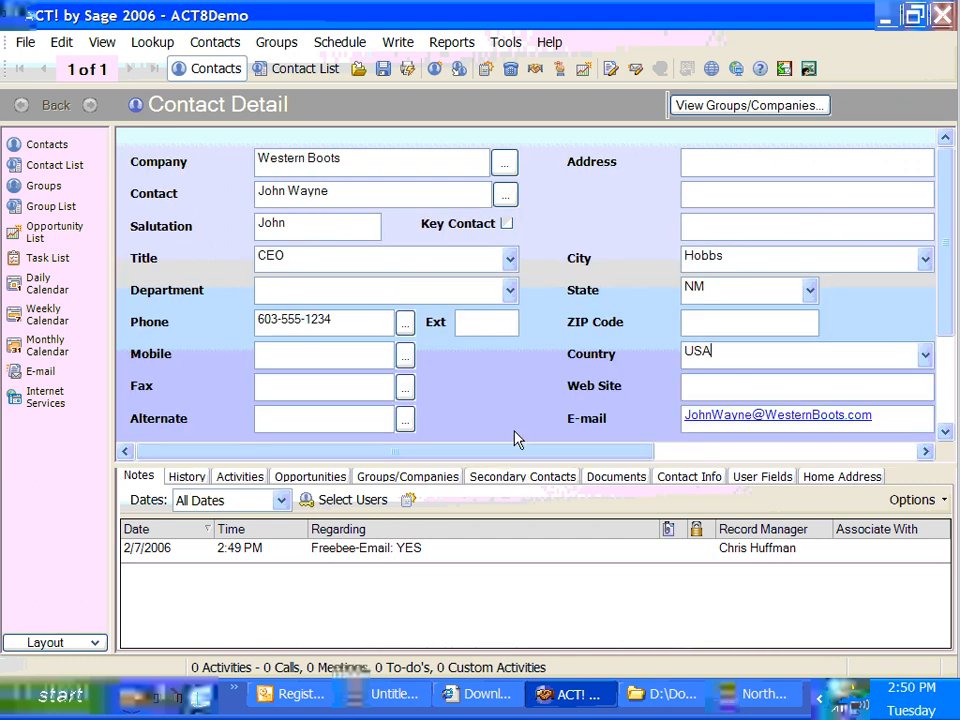